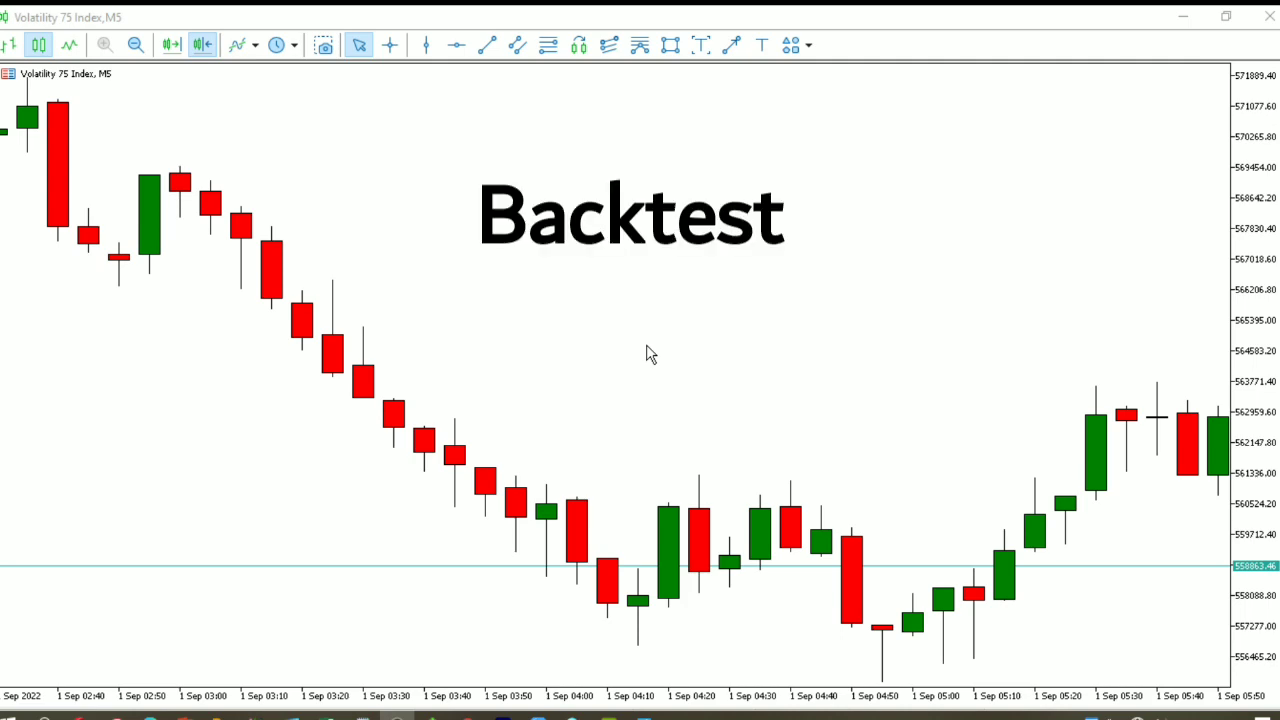
- Place a horizontal line at 575637.98 along the twin peaks of 31 August to 1 September
drag(271, 305, 484, 297)
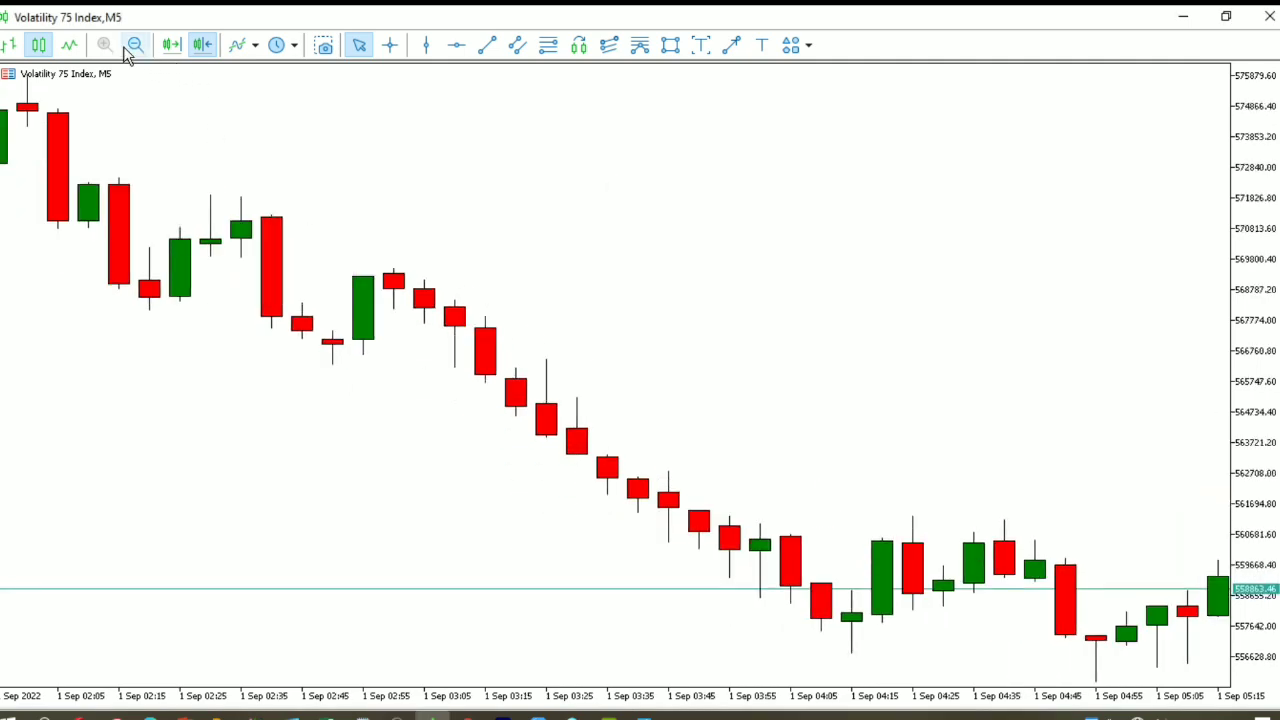
click(136, 45)
click(136, 45)
drag(130, 240, 766, 251)
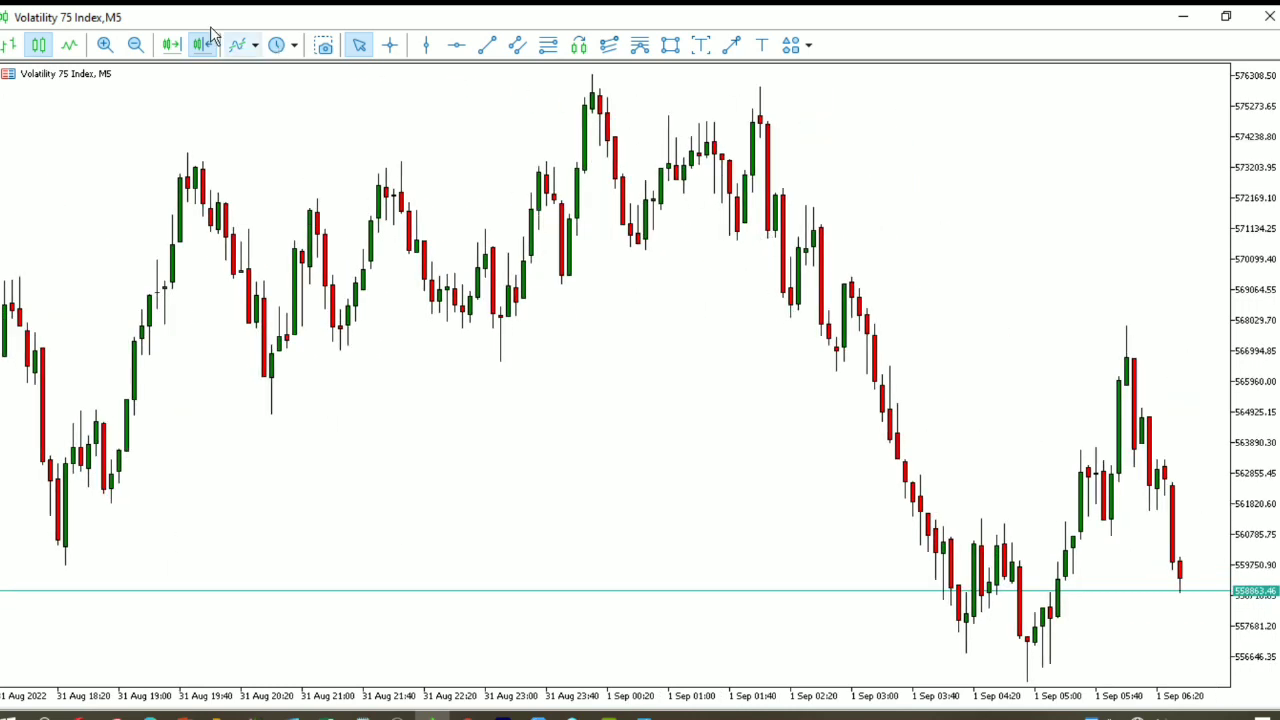
click(457, 46)
drag(524, 128, 505, 95)
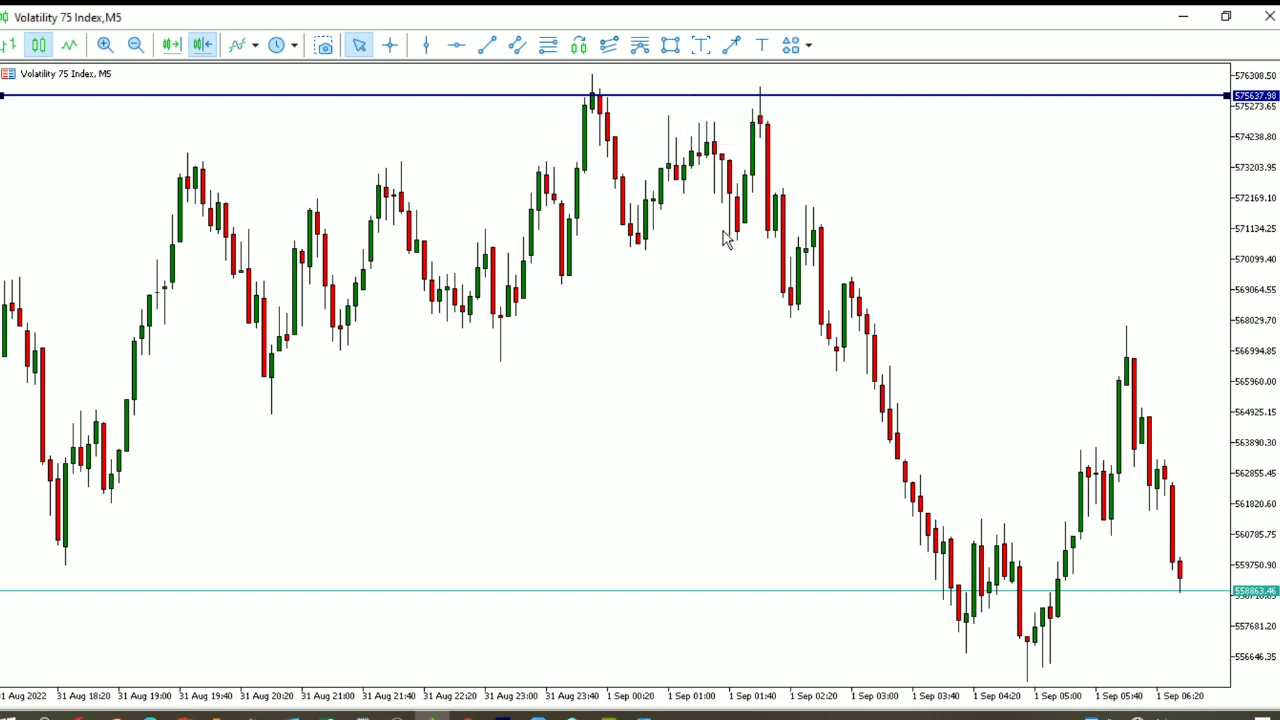
- Review the earlier price action around the horizontal line at the twin peaks and delete that line
drag(542, 316, 873, 316)
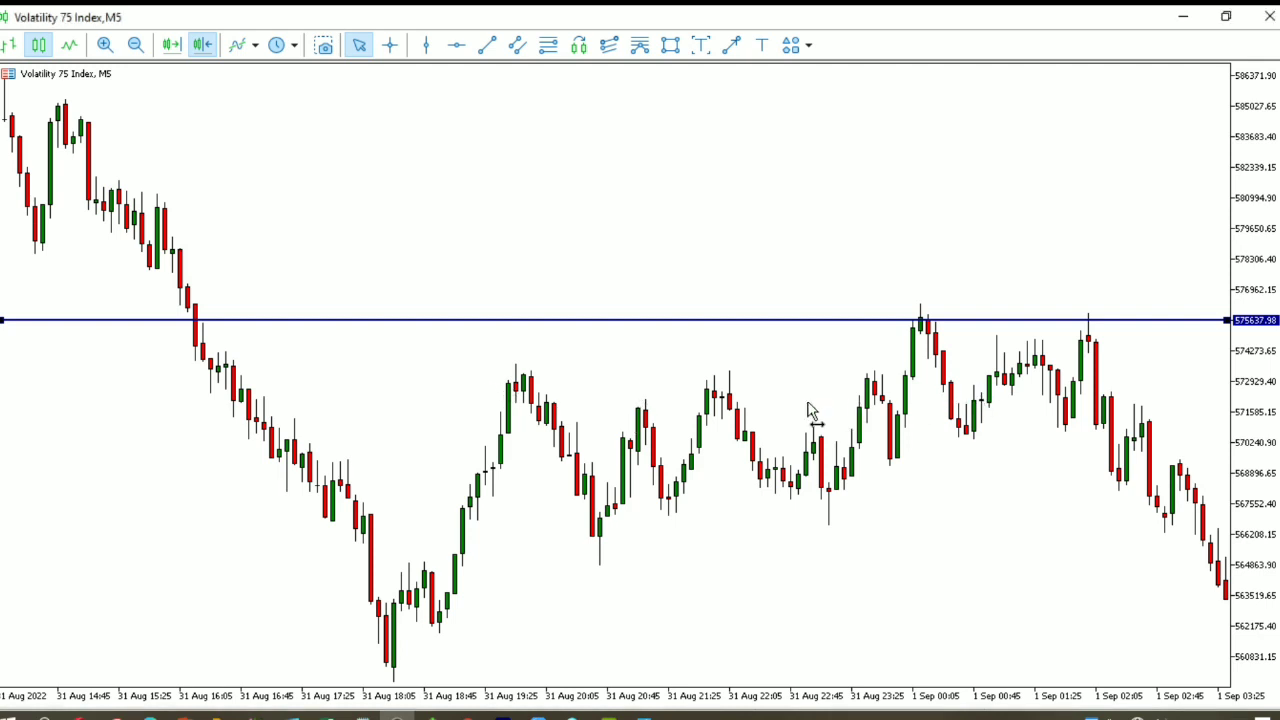
scroll(790, 413, down, 5)
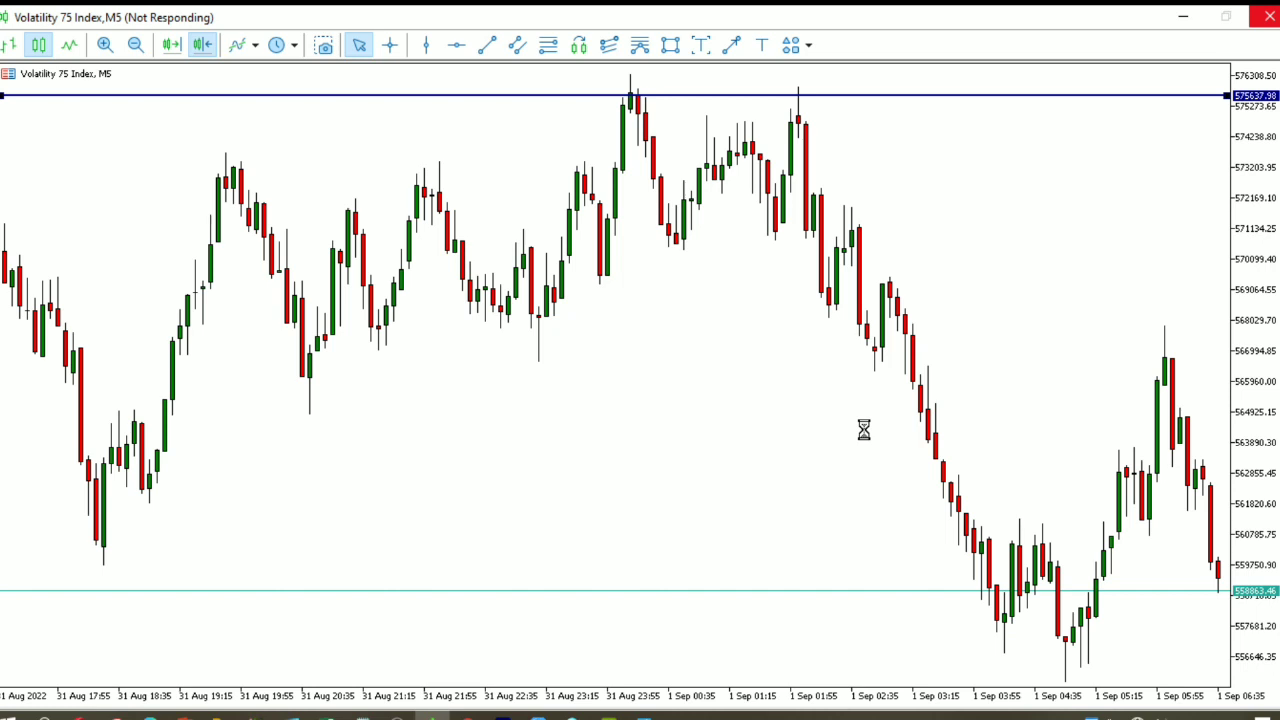
scroll(864, 430, up, 3)
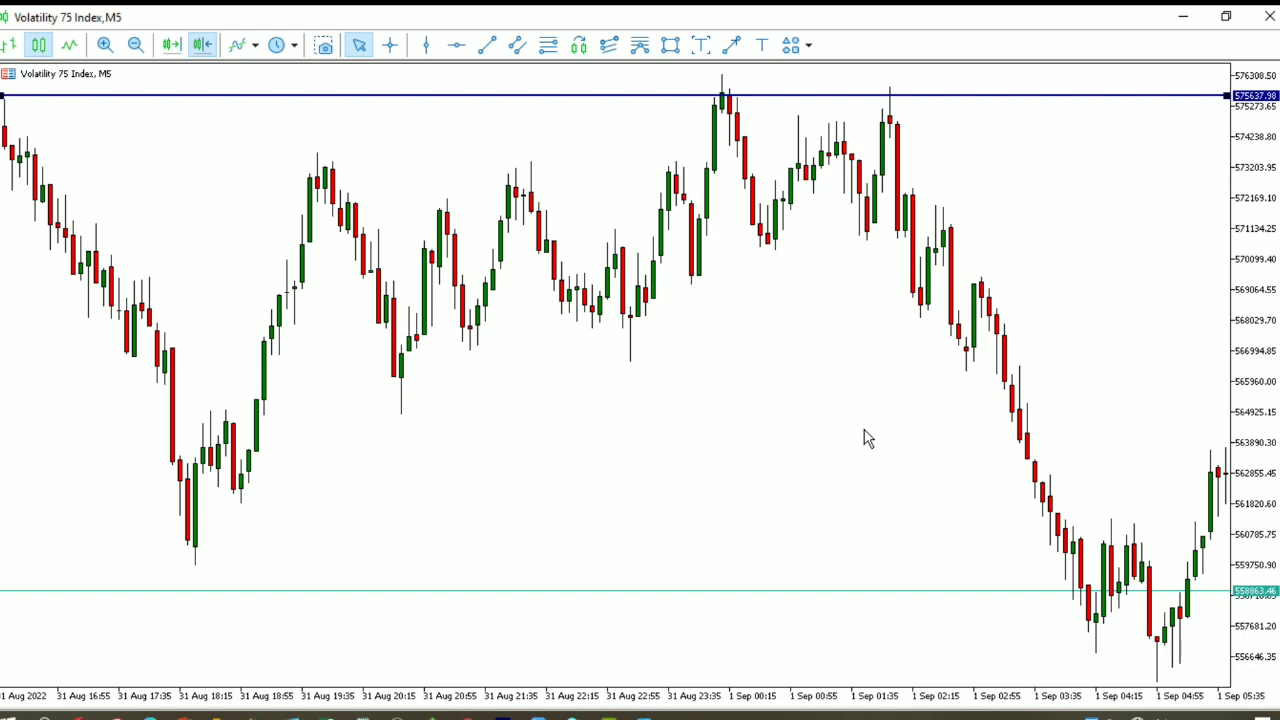
key(Delete)
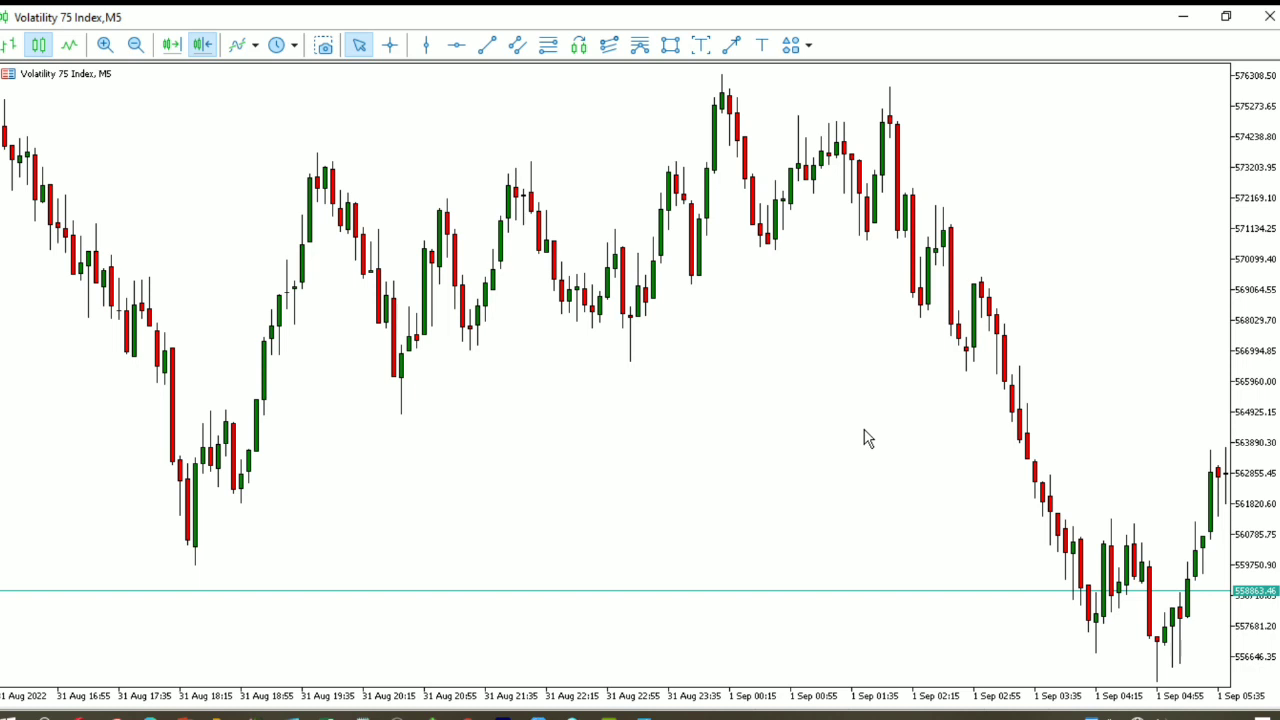
- Sketch a freehand rising zigzag in the empty space after the latest candle, with an ascending trendline under its lows
key(minus)
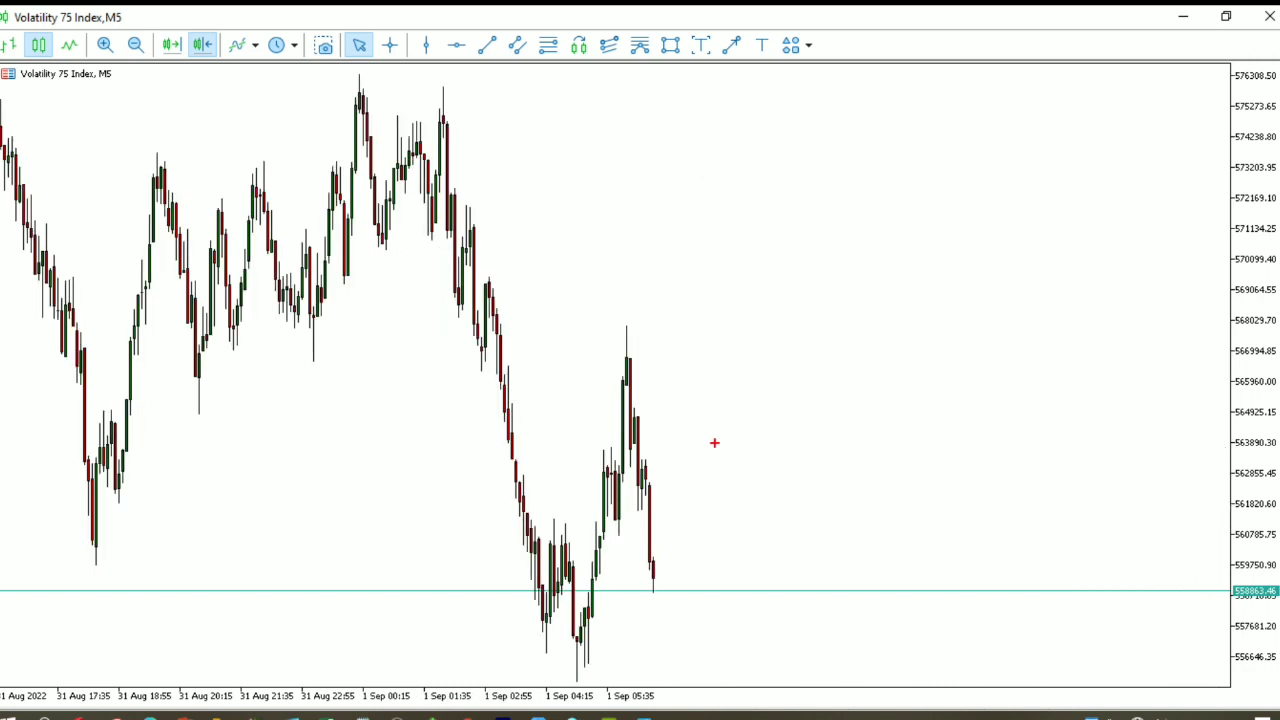
mouse_move(697, 451)
mouse_down()
mouse_move(830, 252)
mouse_move(999, 163)
mouse_up()
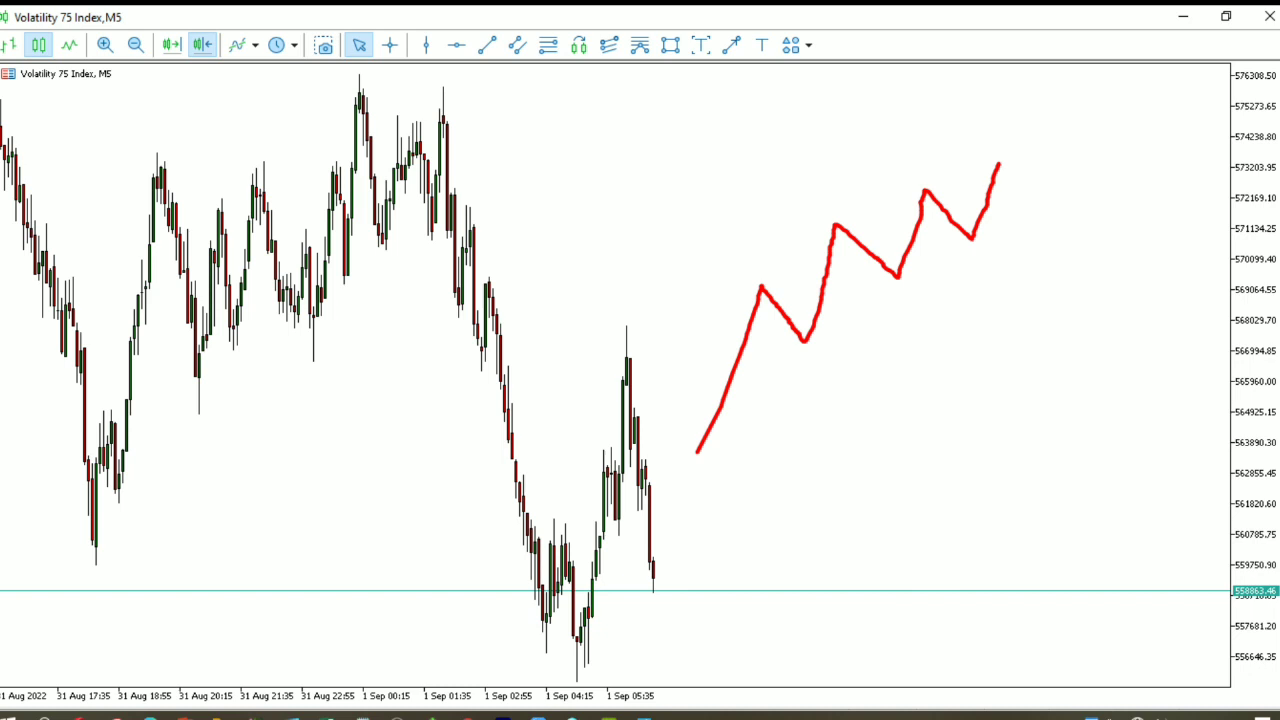
drag(999, 163, 1086, 110)
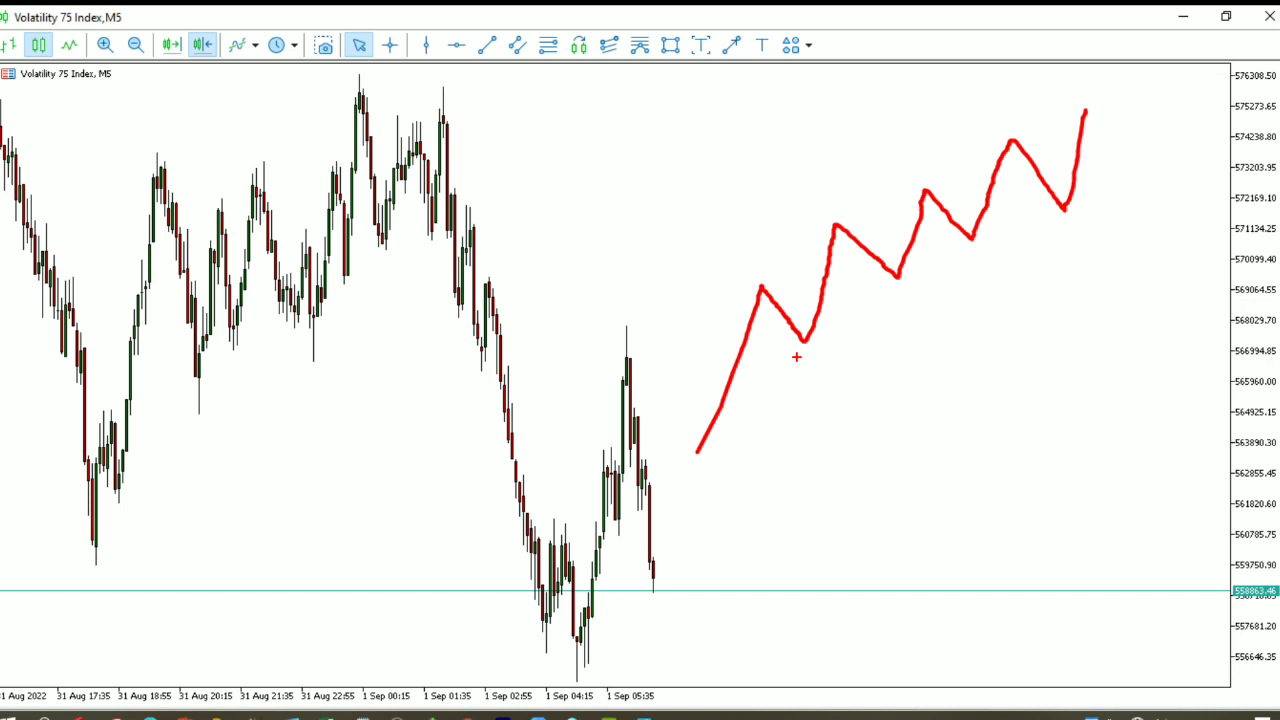
drag(796, 357, 1157, 152)
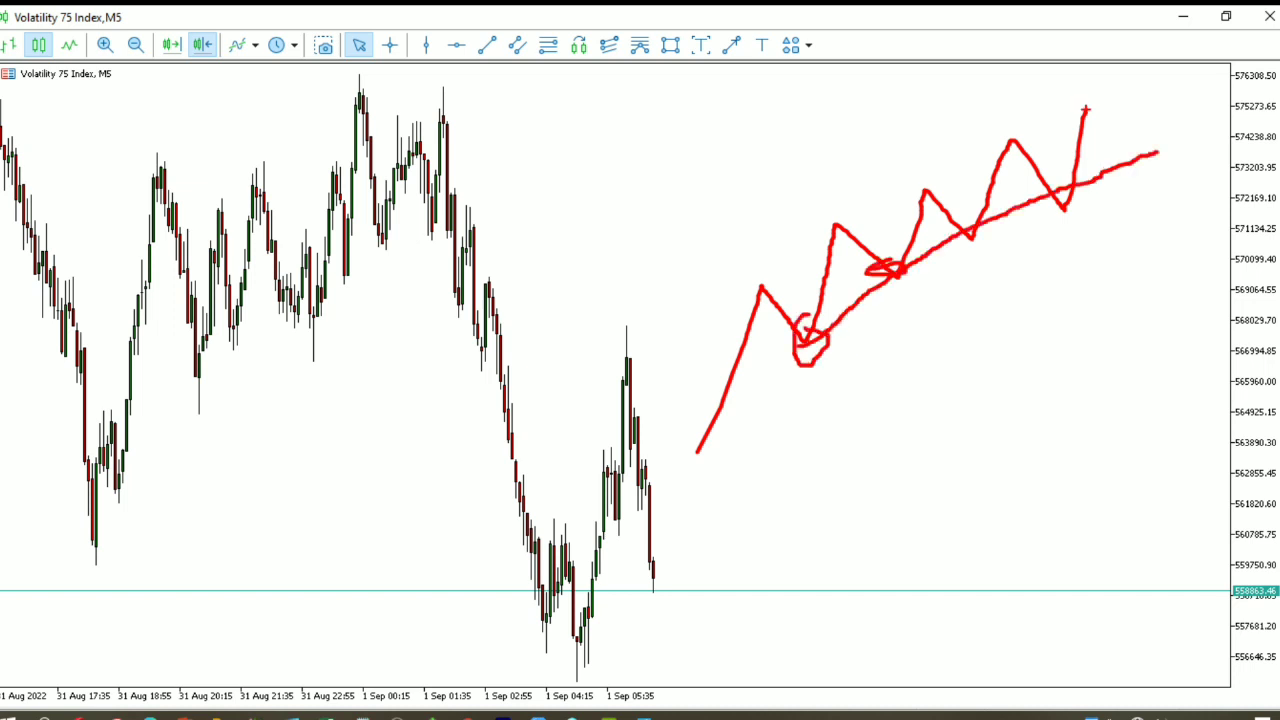
- Sketch a break below the freehand trendline with a level at the last low and a continuing fall, then clear the annotations
drag(1086, 109, 1157, 219)
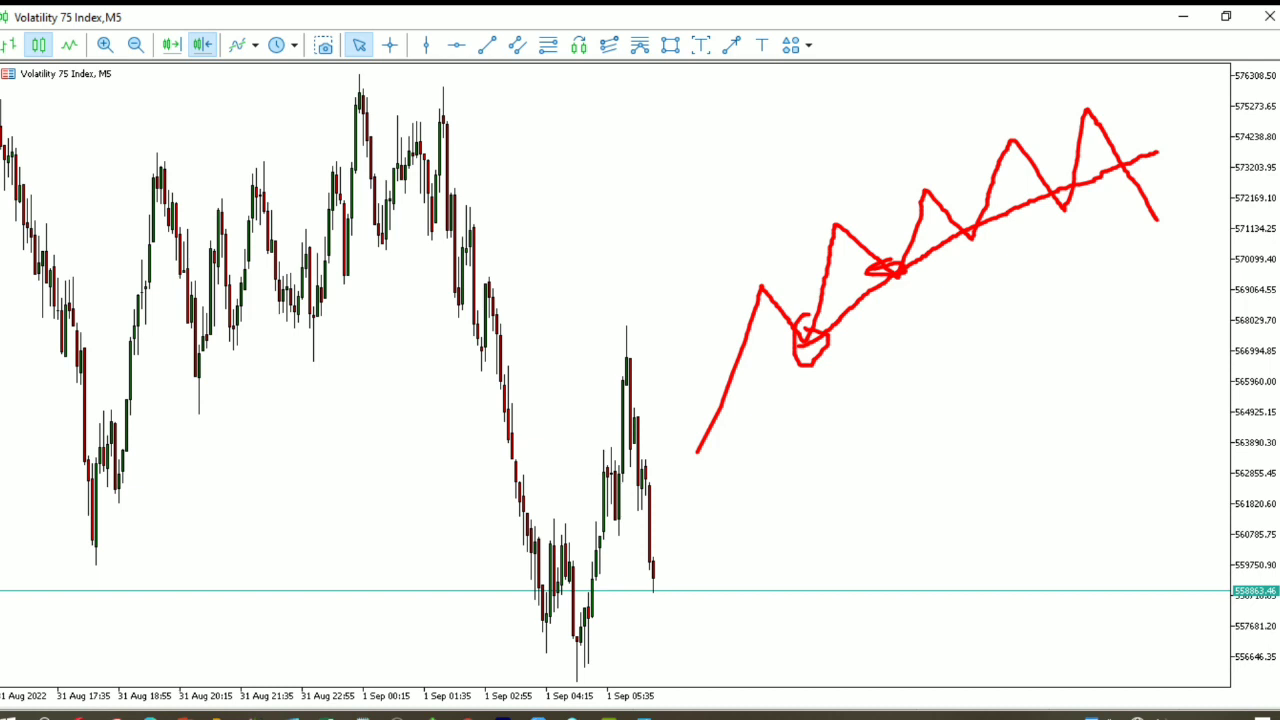
drag(1058, 201, 1253, 208)
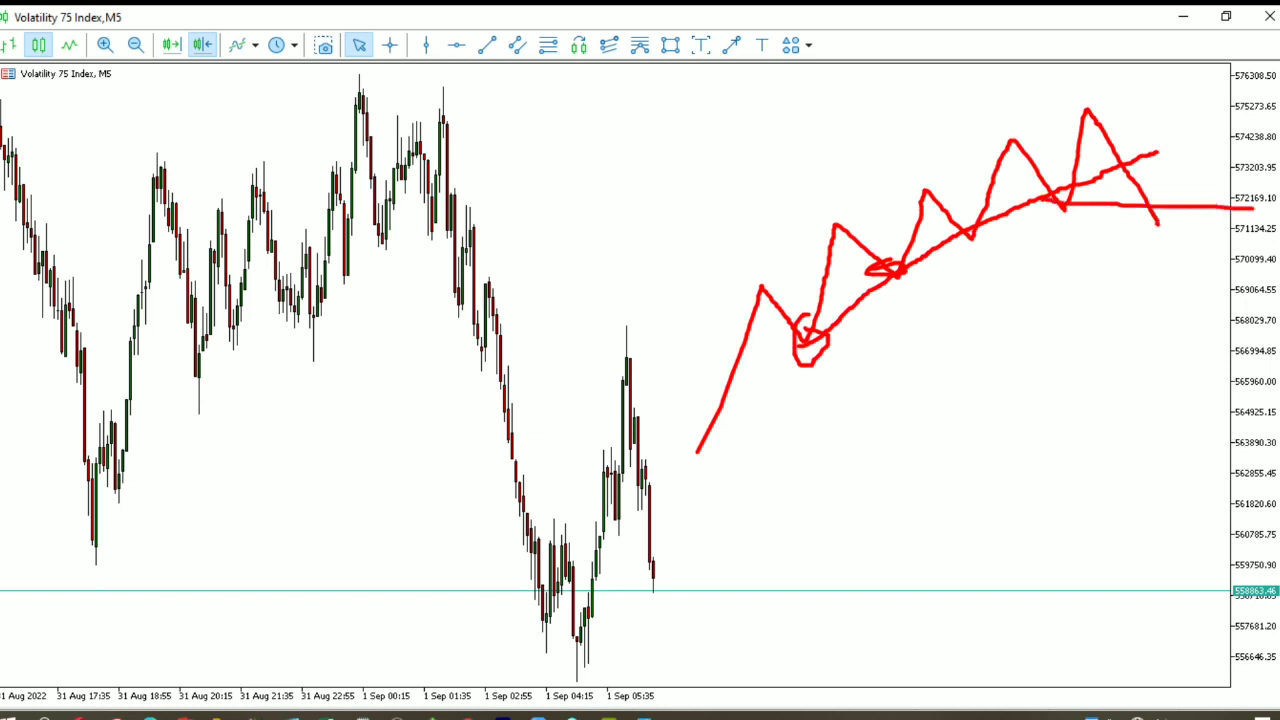
drag(1157, 219, 1196, 221)
drag(1196, 221, 1279, 374)
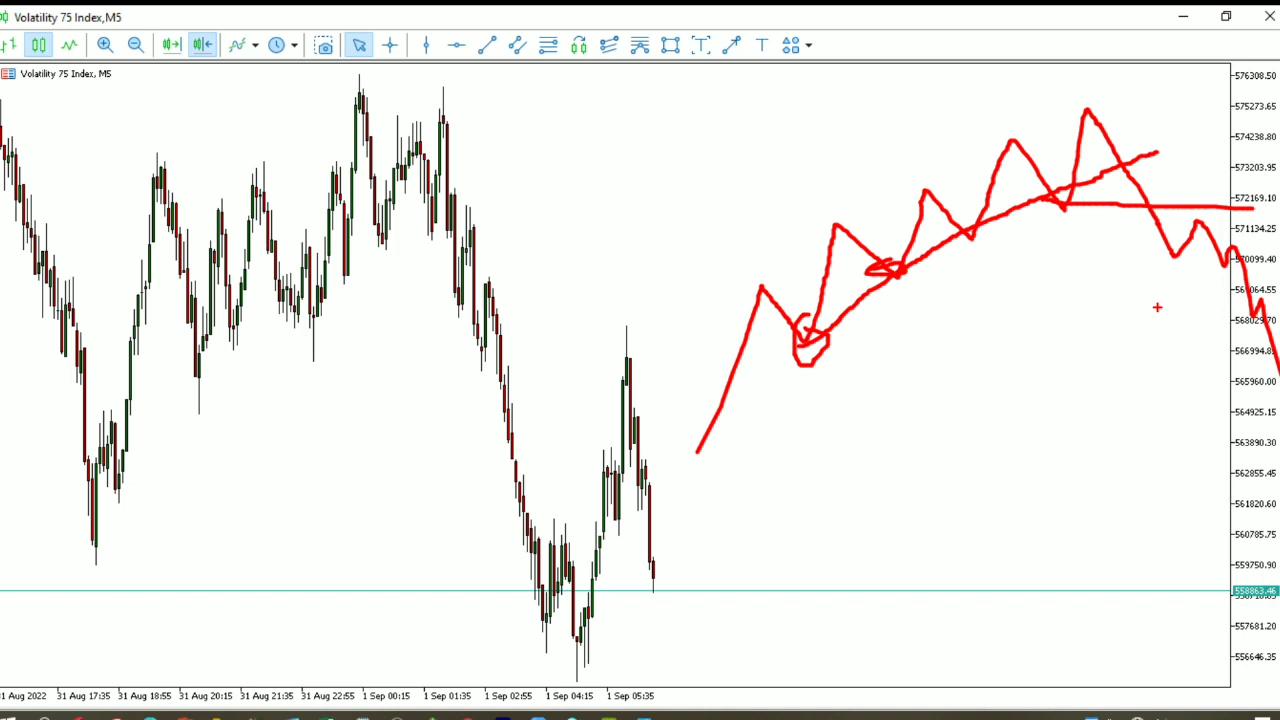
key(Escape)
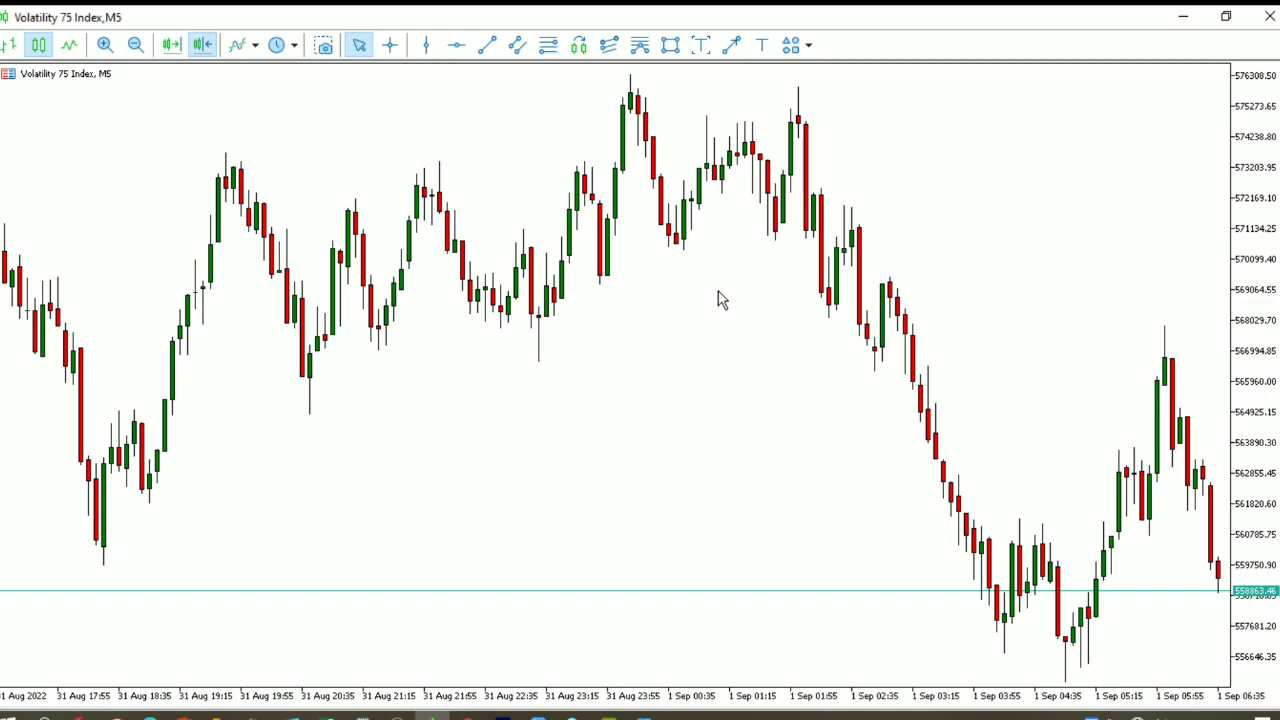
- Draw a trendline under the rising lows from about 31 Aug 20:30 and extend it to about 1 Sep 02:50
click(487, 45)
drag(299, 380, 822, 222)
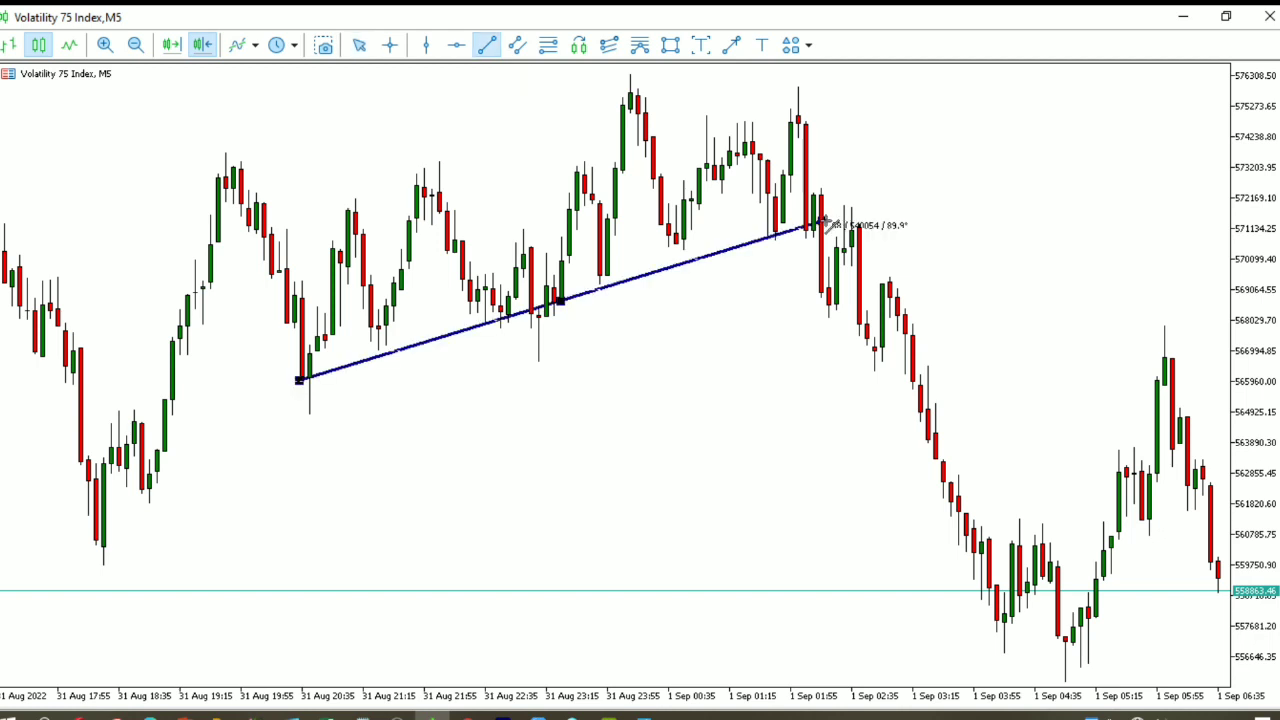
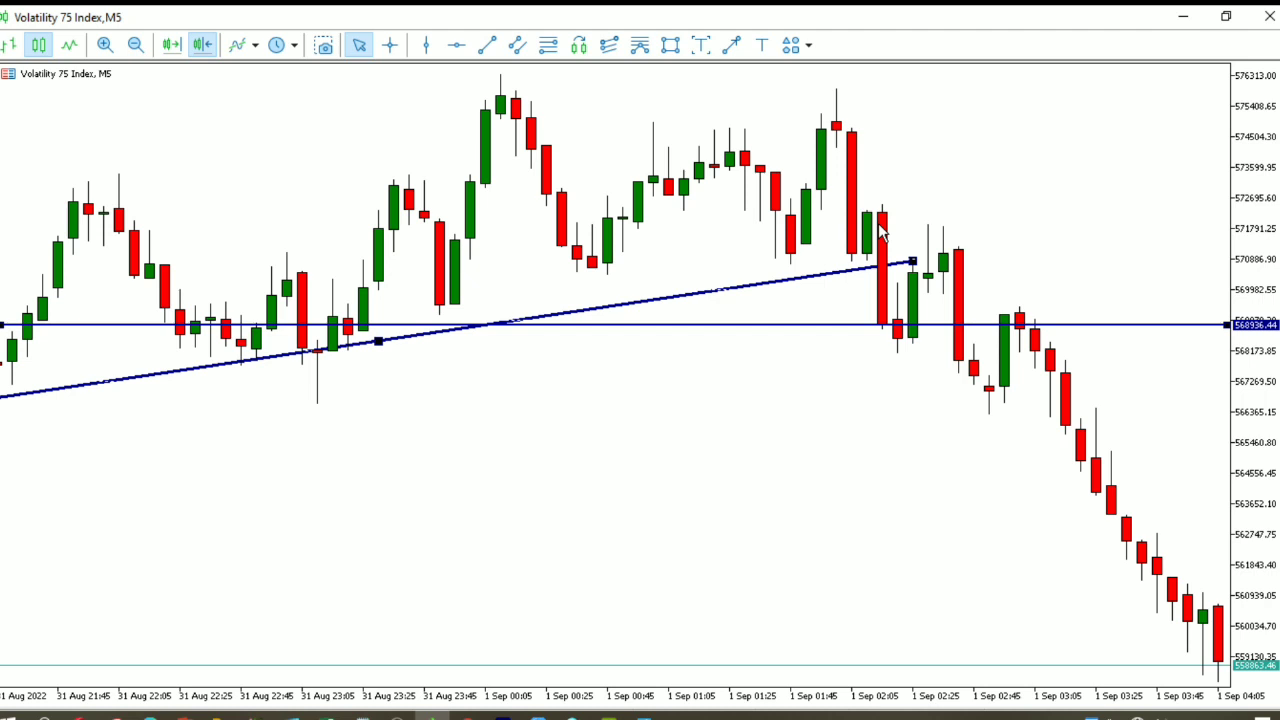
drag(912, 261, 988, 245)
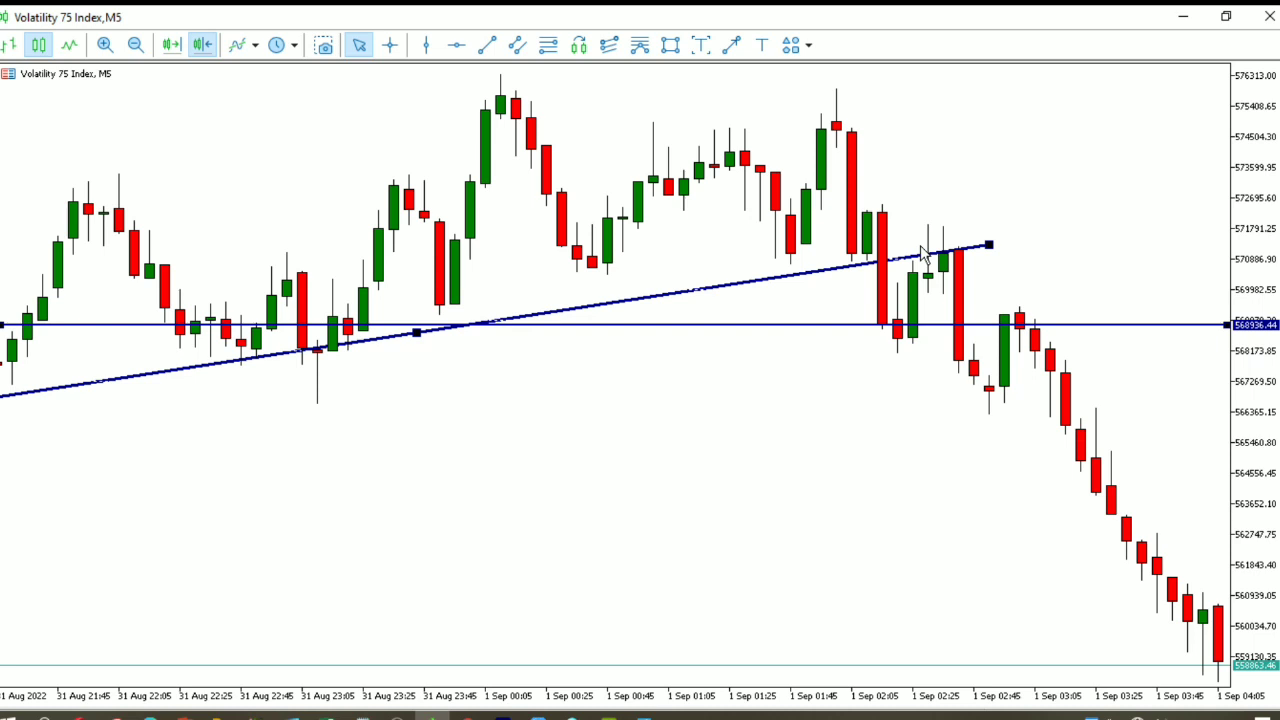
- Delete the horizontal line crossing the candles just below the trendline break
key(Delete)
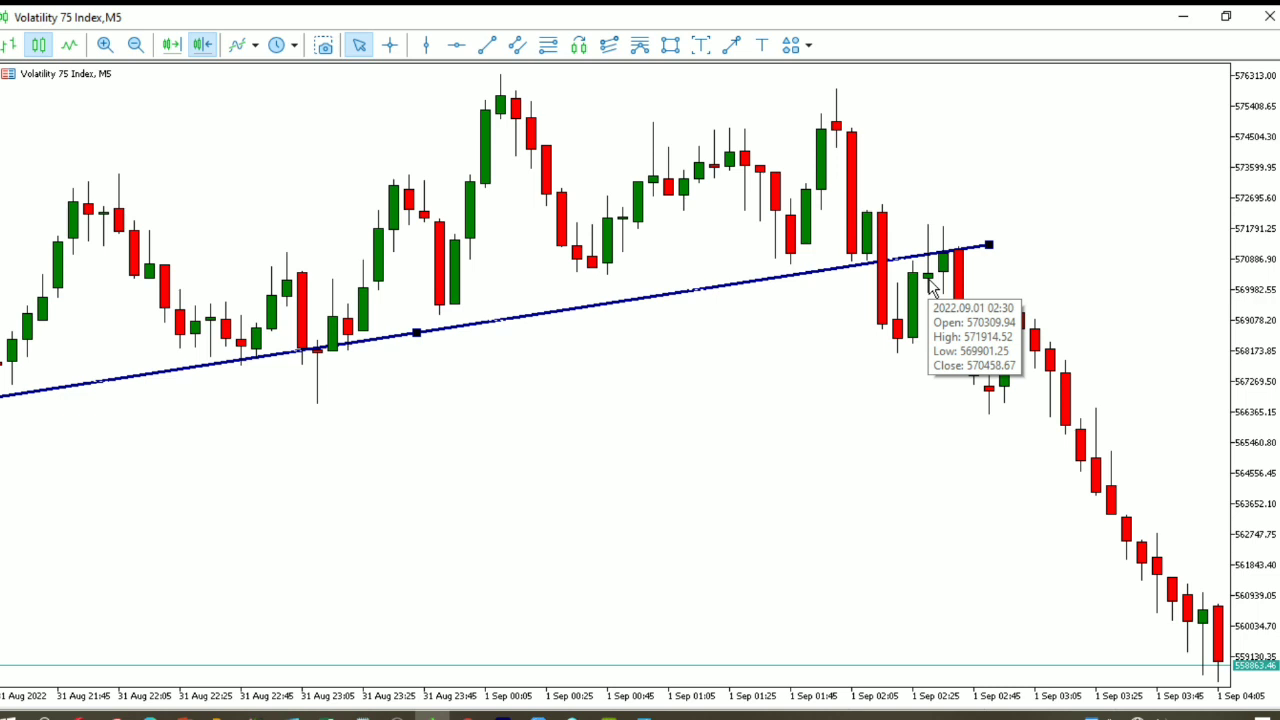
click(917, 272)
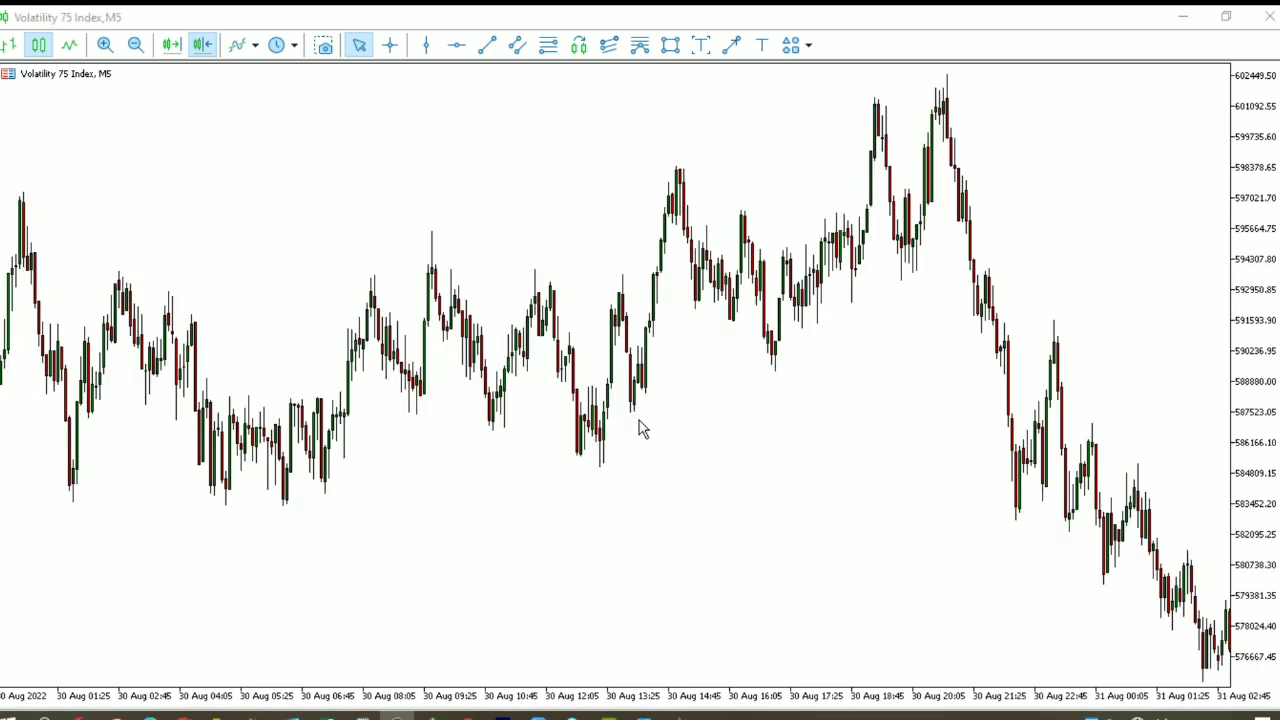
- Draw a trendline under the rising lows of 30 August, from about 13:10 to about 21:25
click(487, 45)
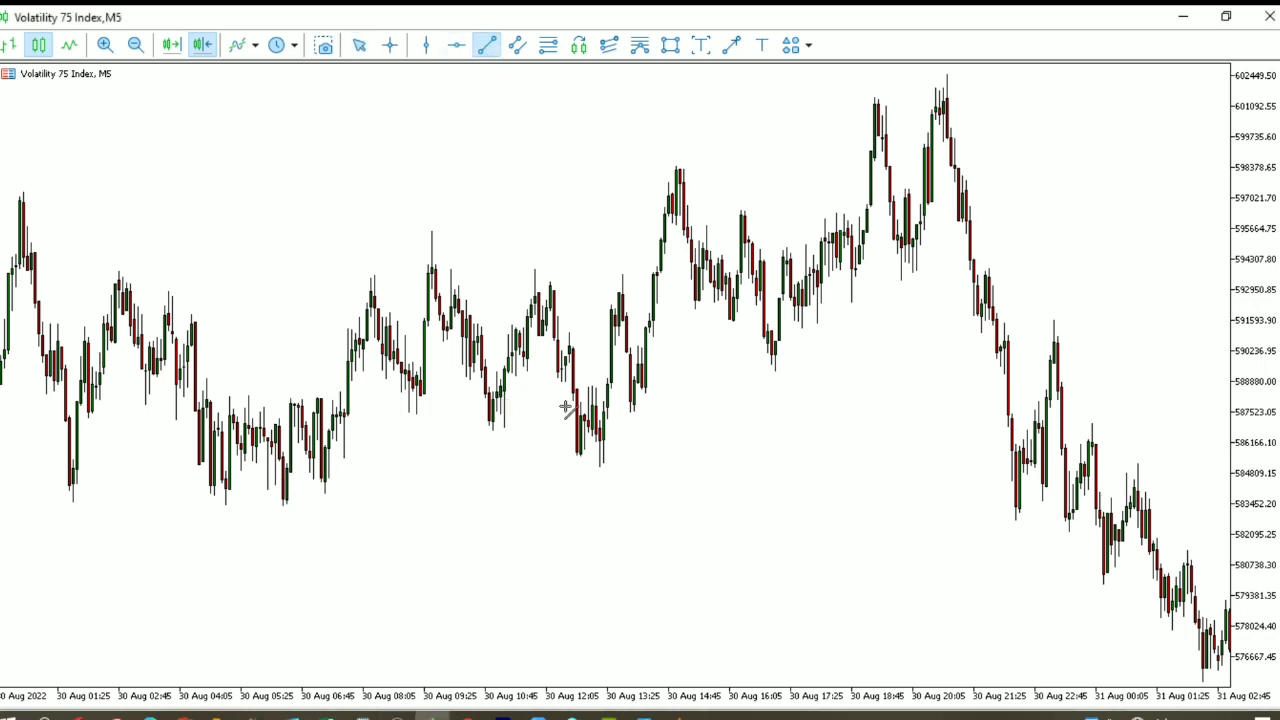
mouse_move(598, 450)
mouse_down()
mouse_move(851, 322)
mouse_move(972, 227)
mouse_up()
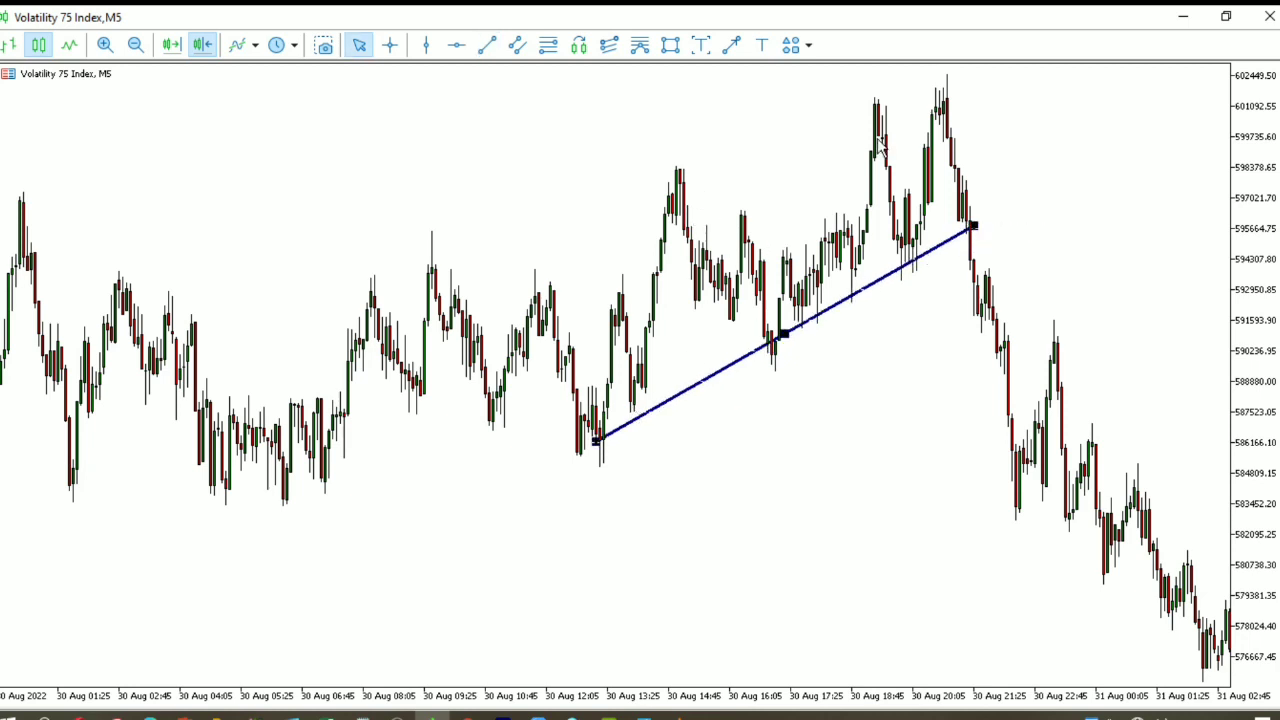
click(103, 45)
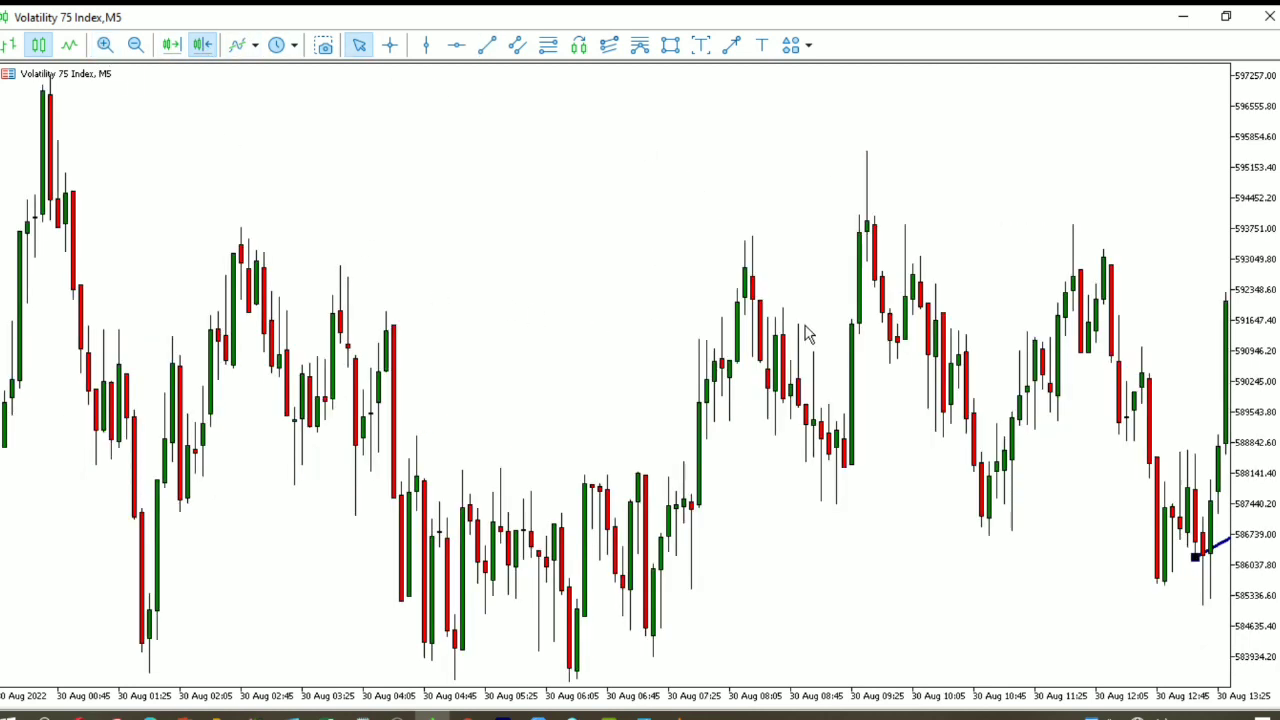
scroll(997, 308, right, 5)
drag(997, 308, 463, 355)
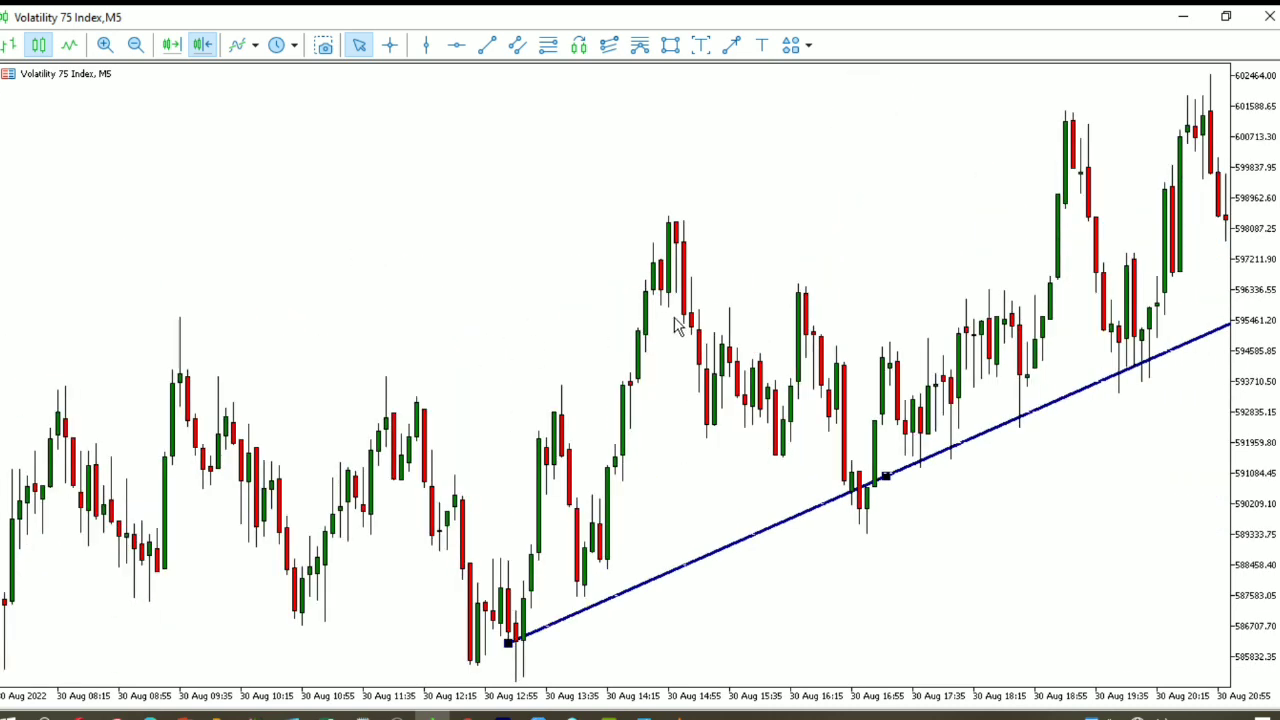
drag(679, 327, 512, 315)
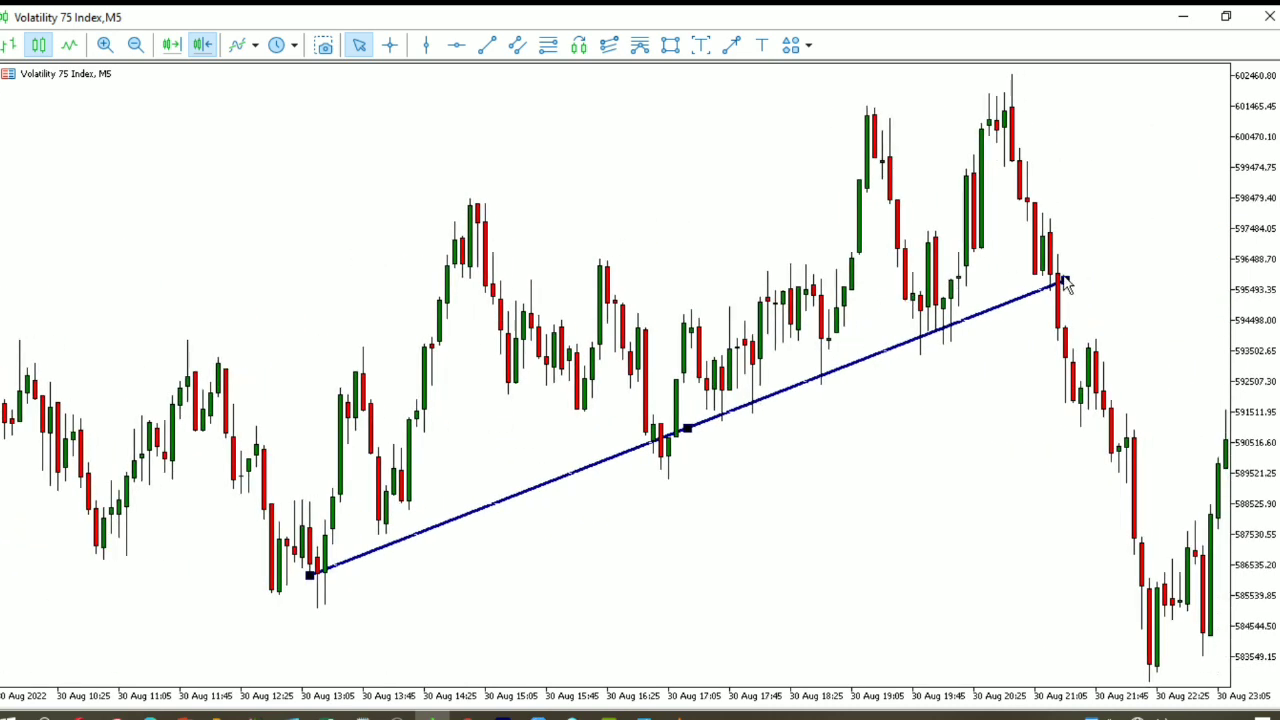
drag(1070, 285, 1068, 282)
- Place a horizontal line at 594217.68 by the trendline break and extend the trendline's end to about 21:45
click(455, 47)
click(1067, 330)
drag(1067, 331, 1068, 333)
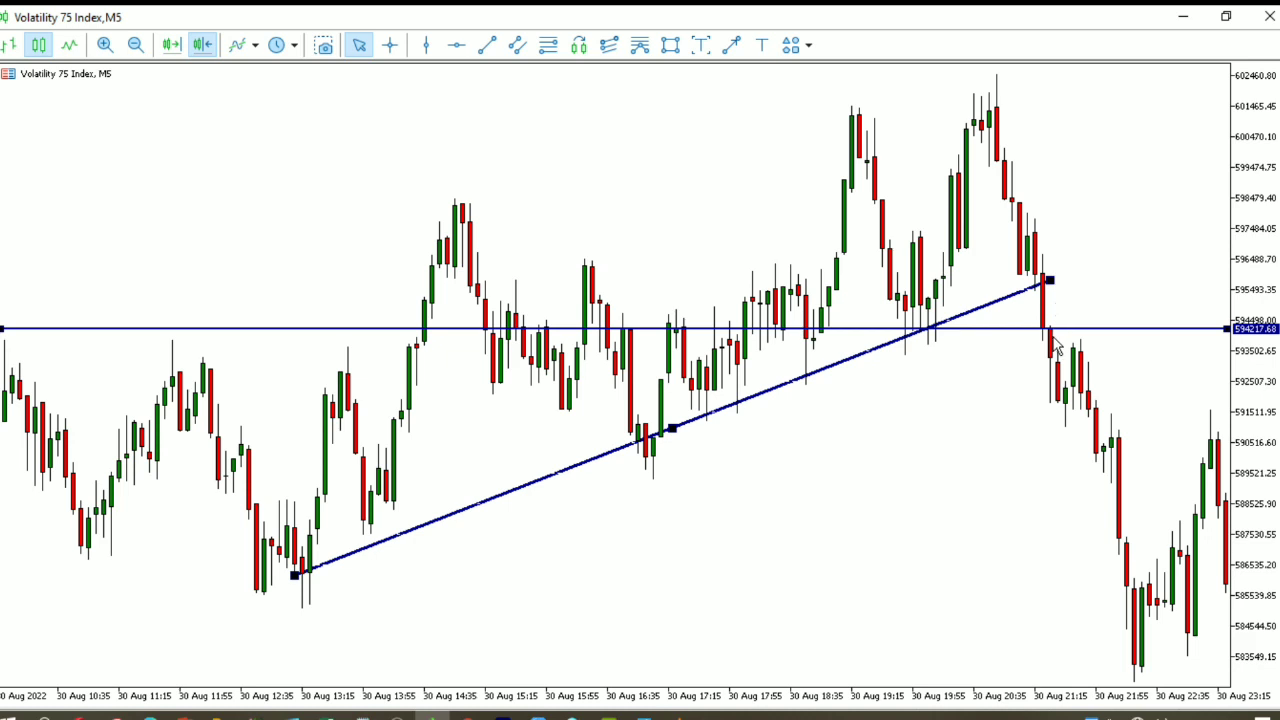
drag(1054, 286, 1082, 290)
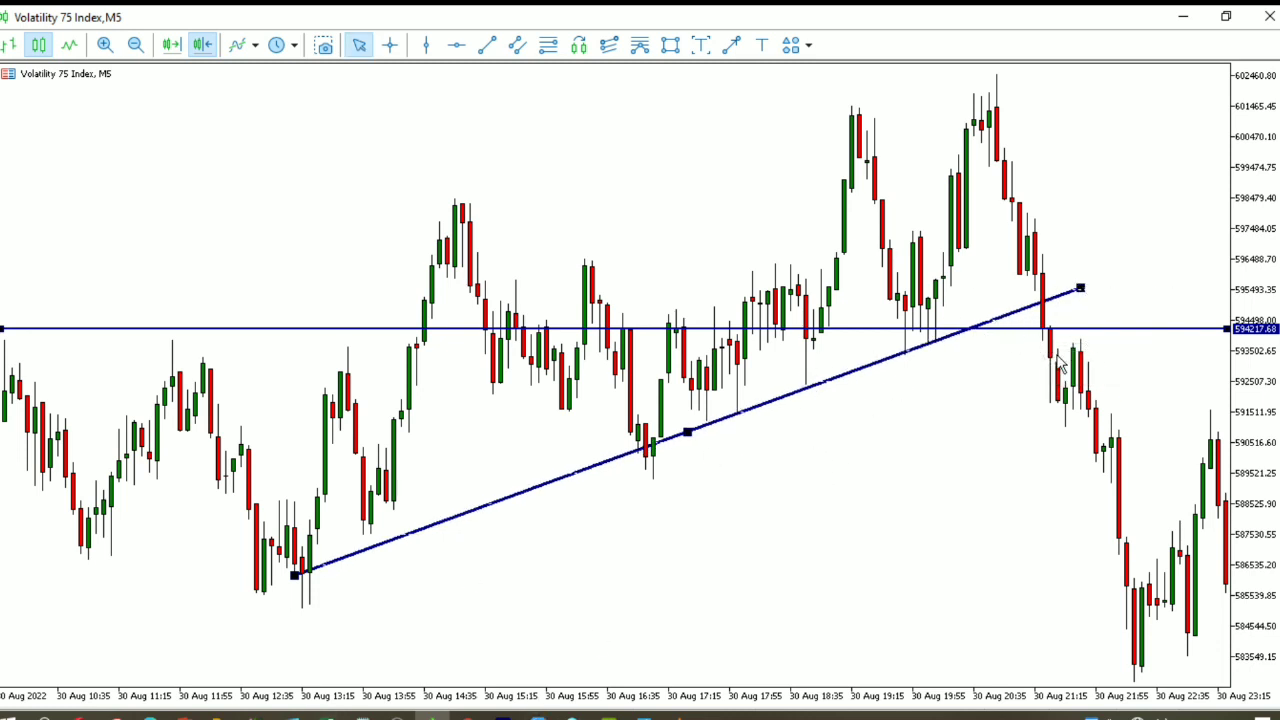
- Add a horizontal line at 596737.08 above the trendline break
click(463, 50)
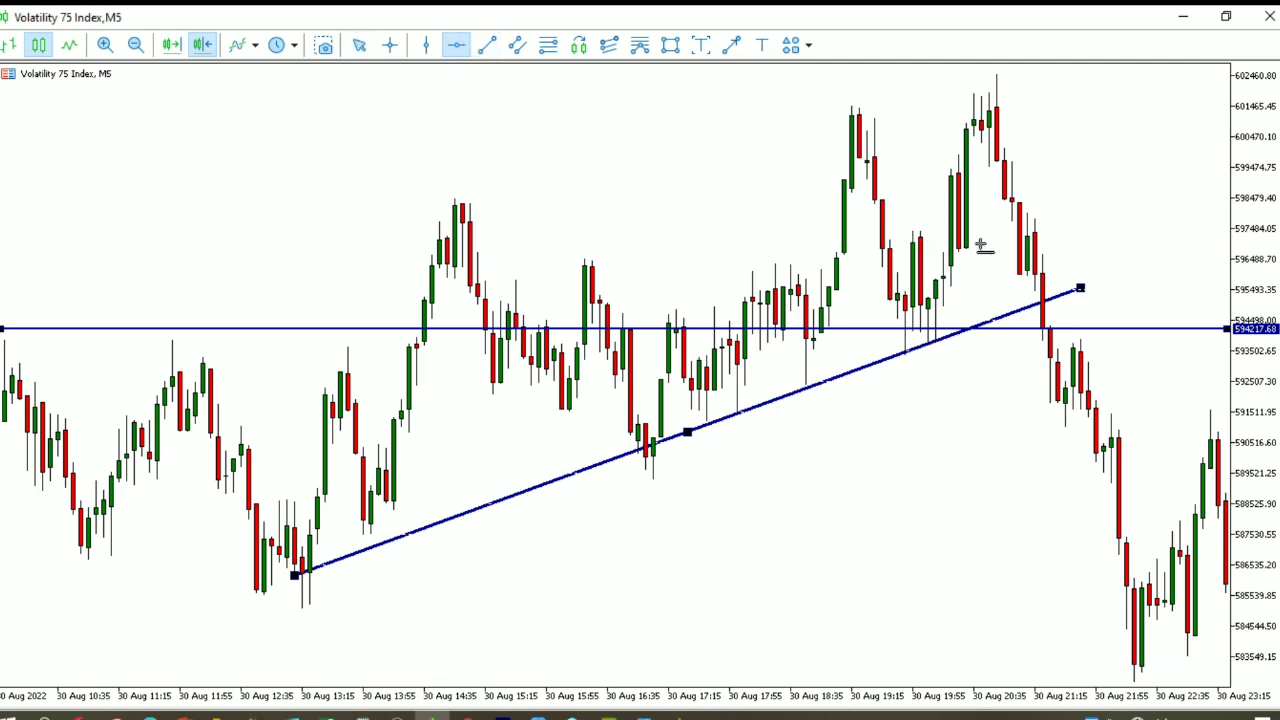
click(1021, 250)
drag(1022, 254, 1023, 257)
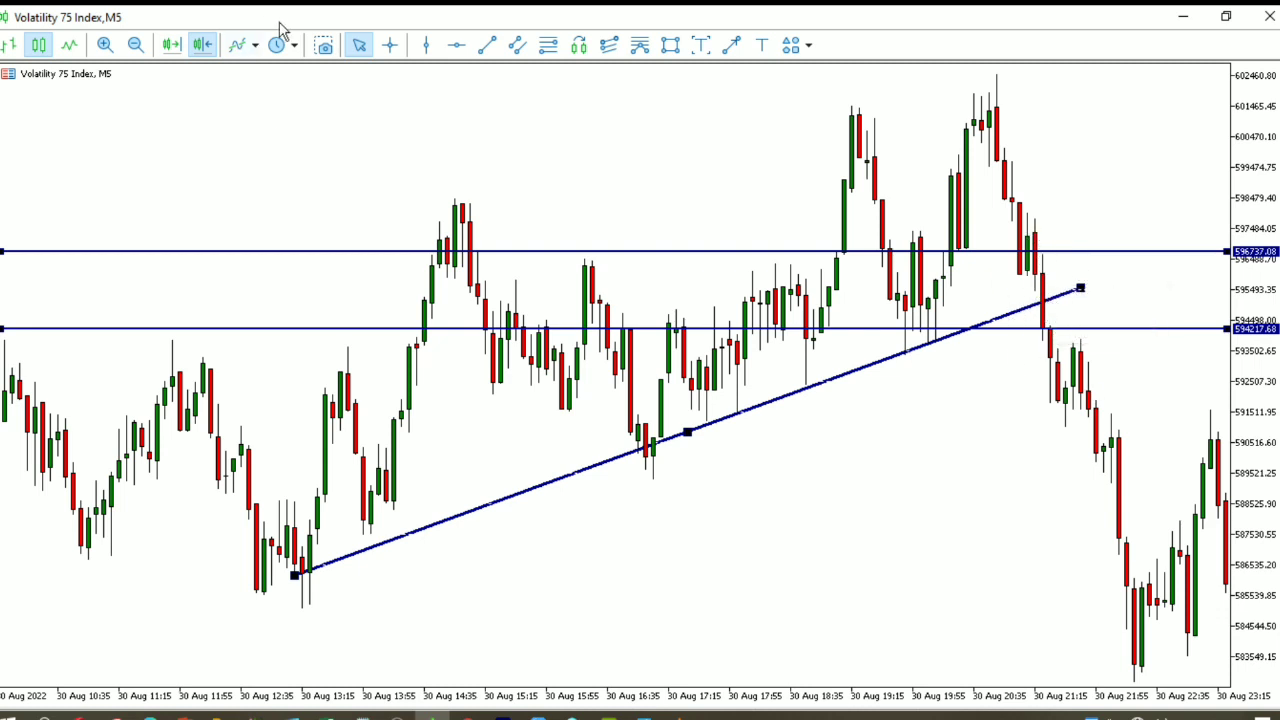
- Add a horizontal line near the lows of the decline after the break and adjust it to 583814.88
click(456, 45)
drag(866, 587, 835, 658)
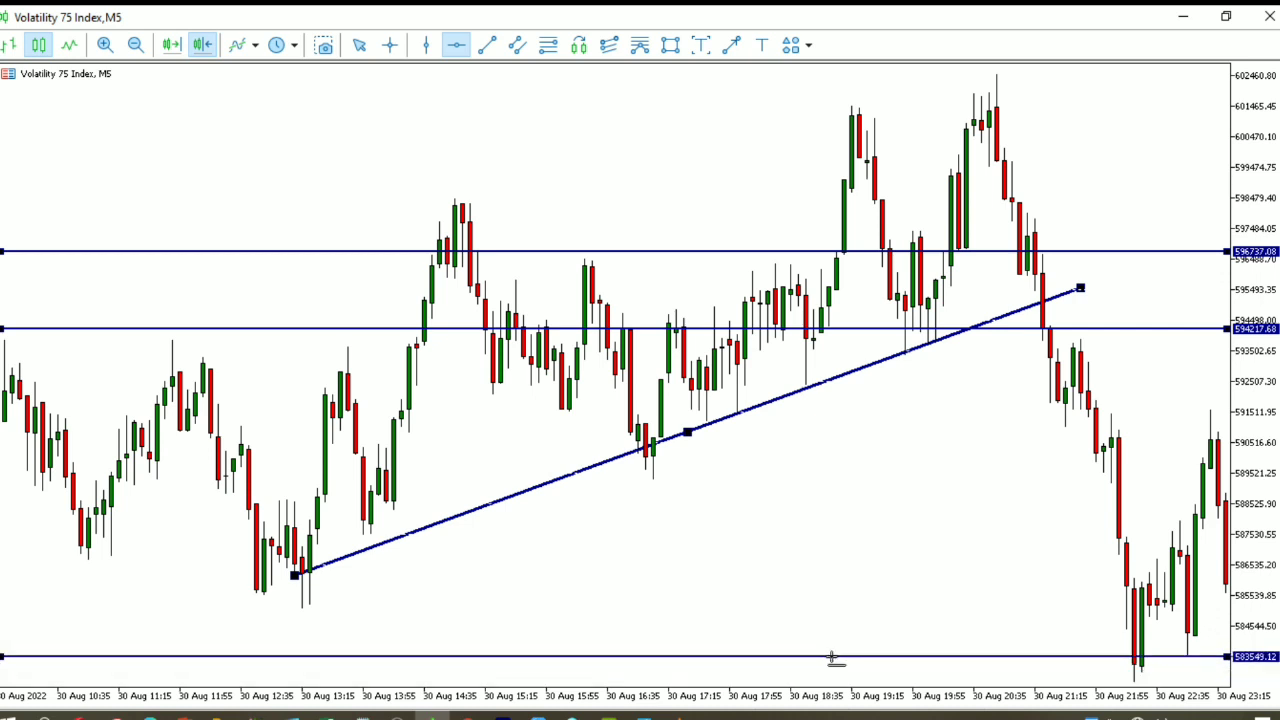
drag(835, 658, 834, 660)
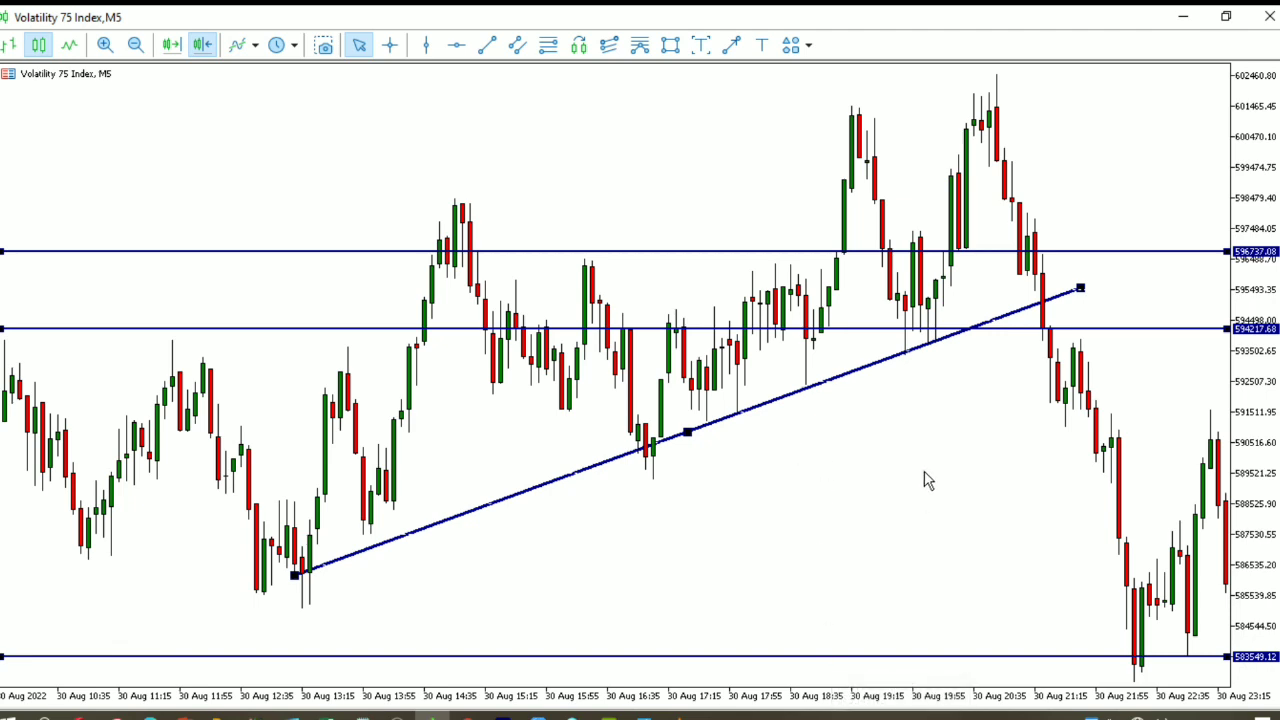
scroll(923, 480, down, 4)
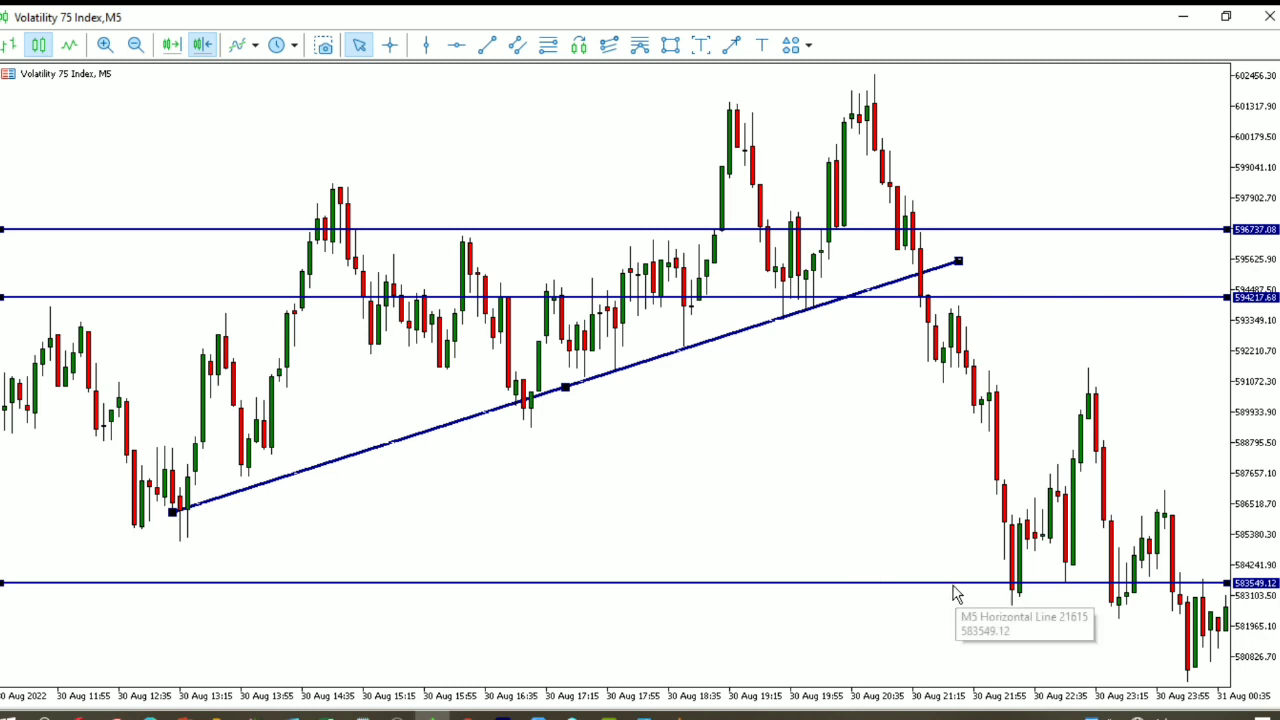
drag(952, 584, 877, 524)
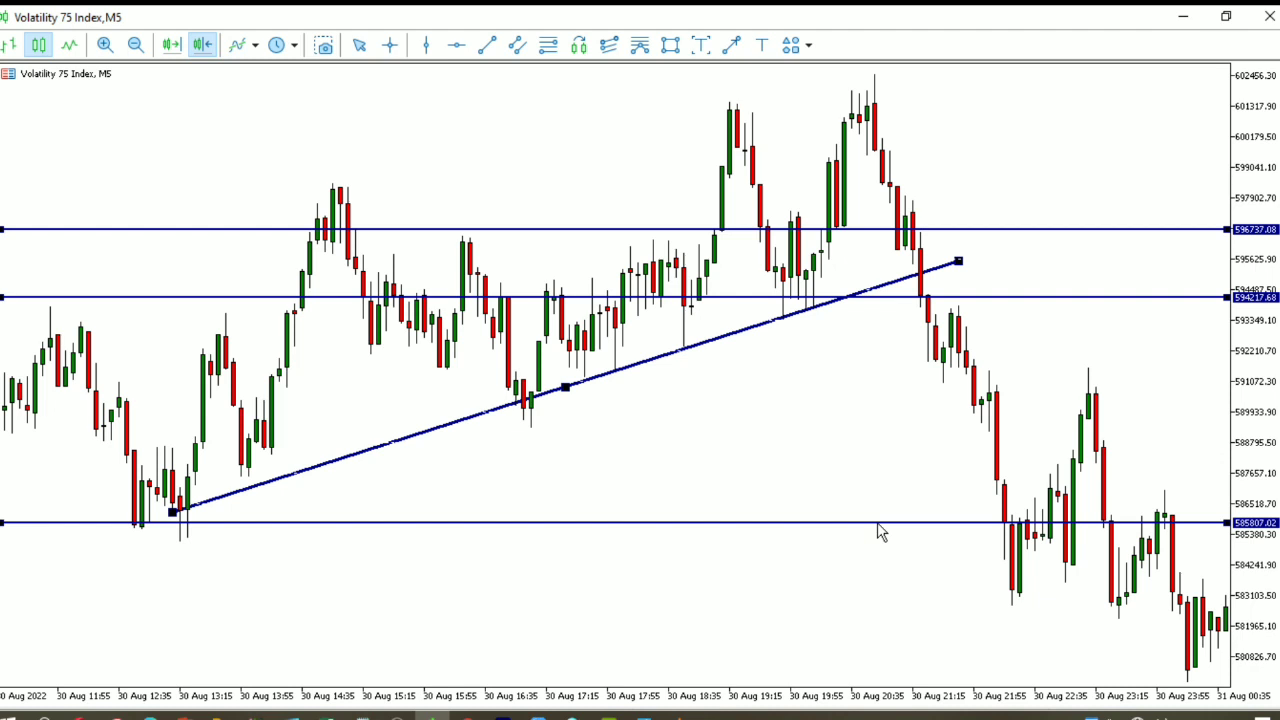
drag(877, 531, 857, 578)
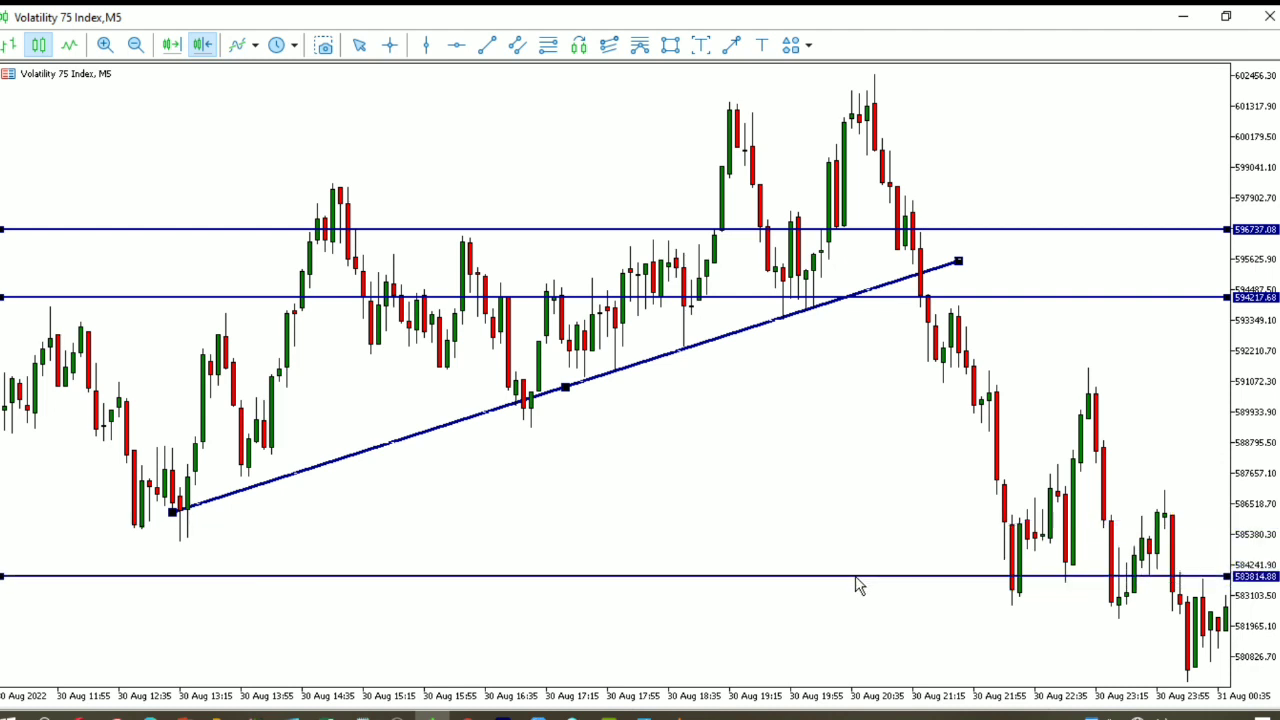